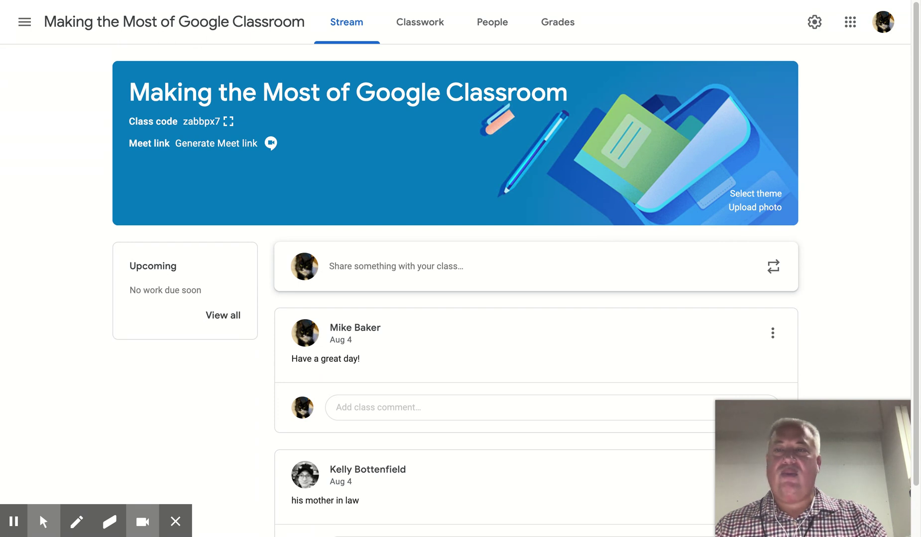
Open the Google Classroom settings page from the class stream.
left_click(24, 25)
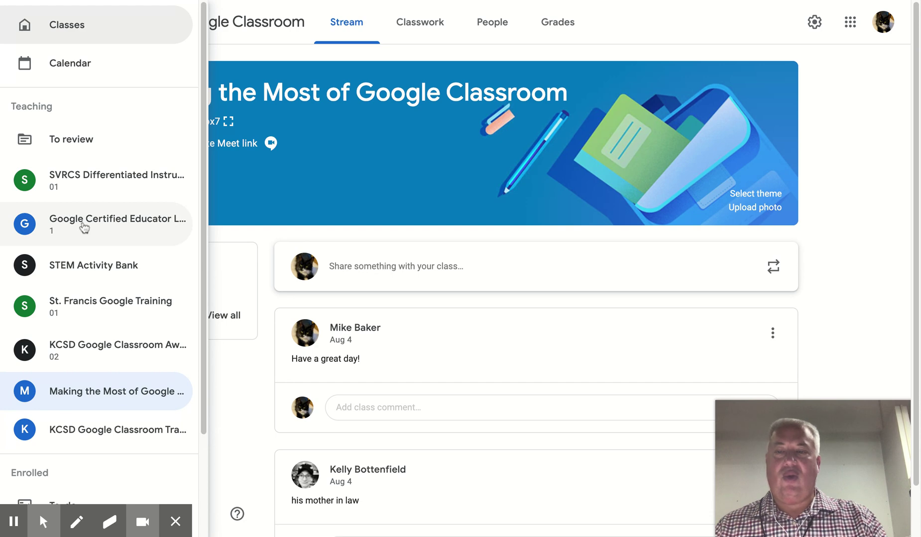
scroll(82, 226, "down", 3)
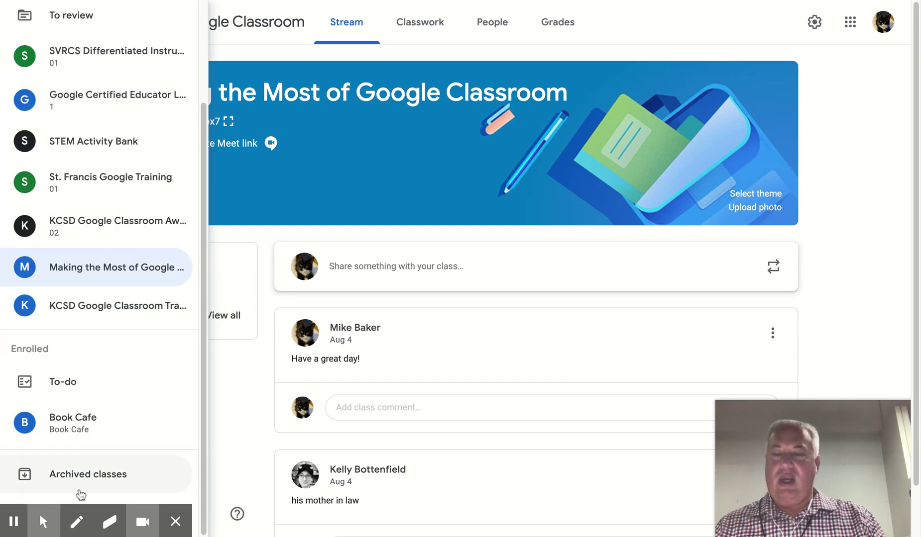
left_click(107, 496)
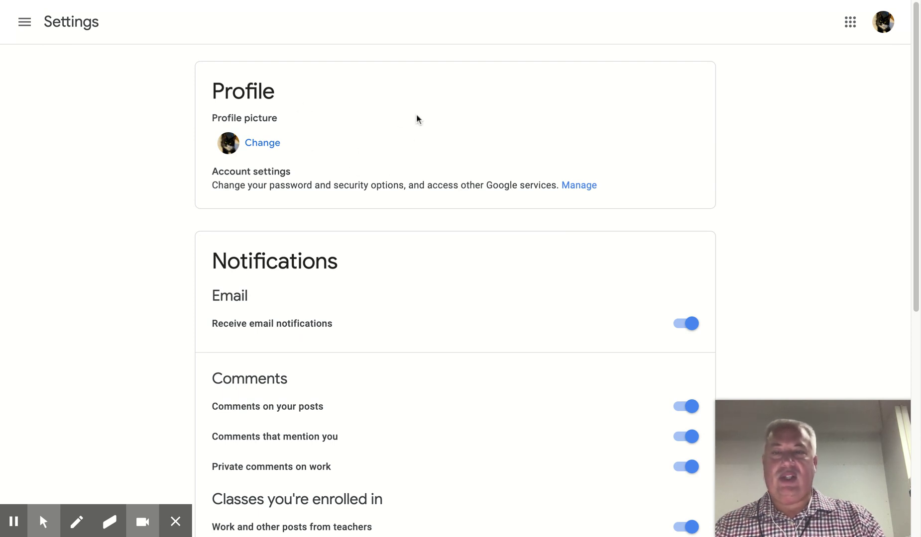
Switch the Receive email notifications setting off and back on.
scroll(417, 118, "down", 3)
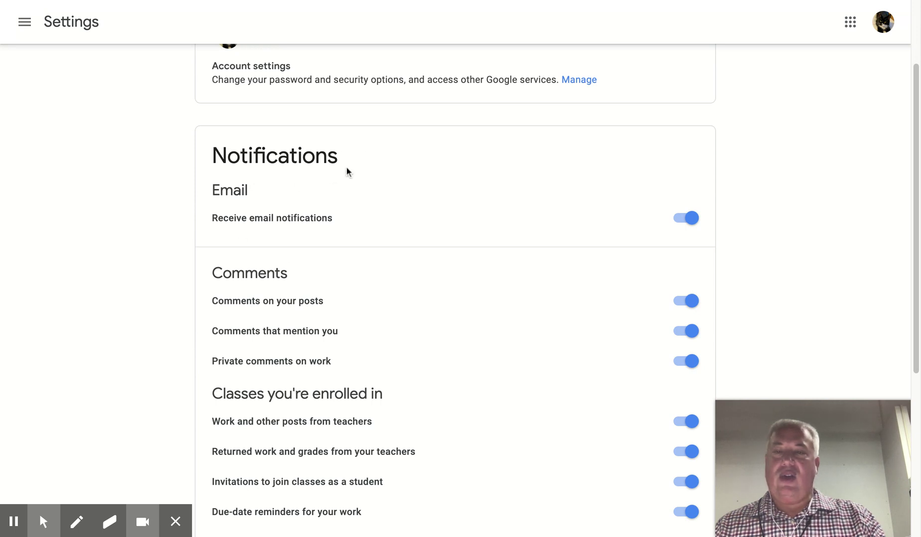
scroll(347, 169, "down", 2)
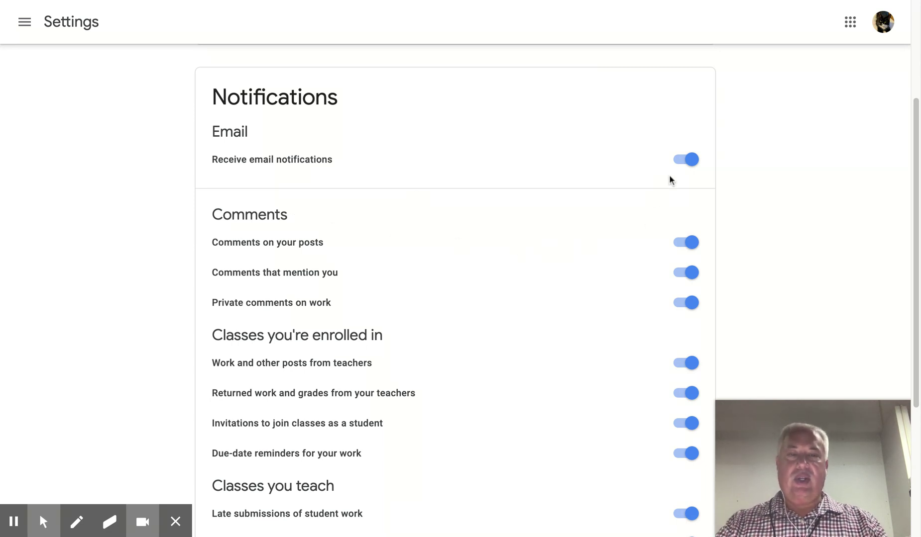
scroll(527, 198, "down", 4)
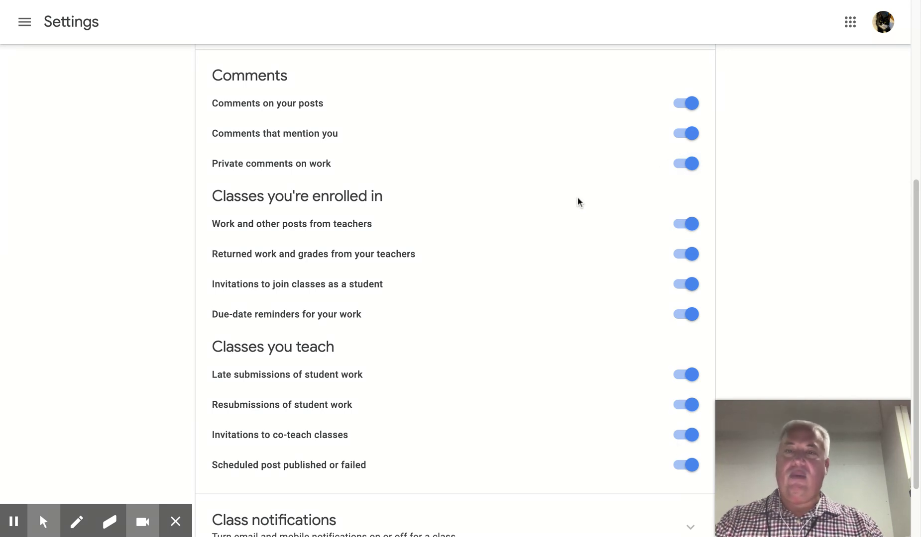
scroll(418, 225, "up", 2)
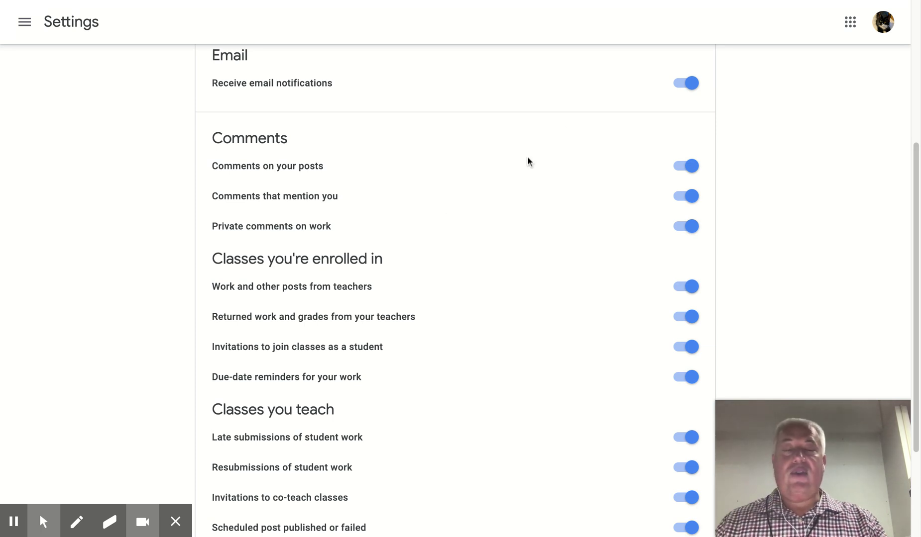
scroll(487, 178, "up", 1)
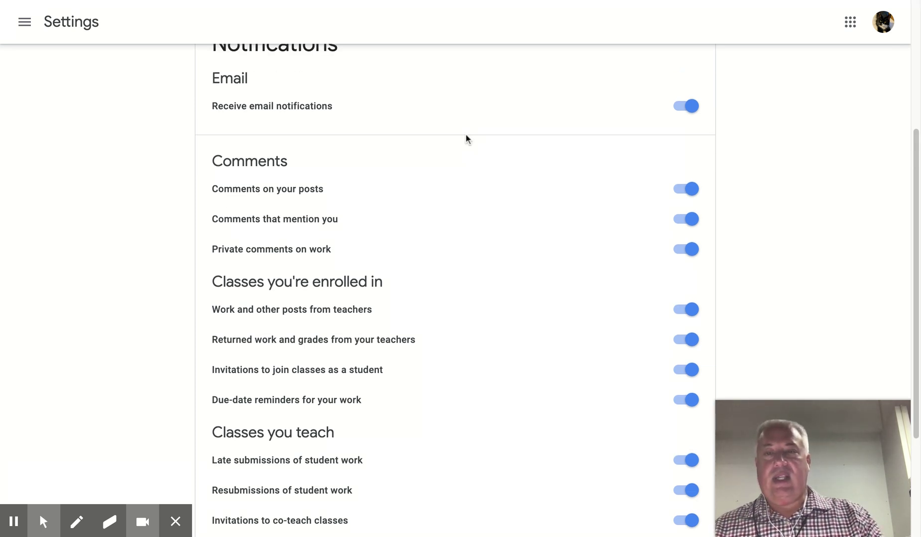
left_click(676, 109)
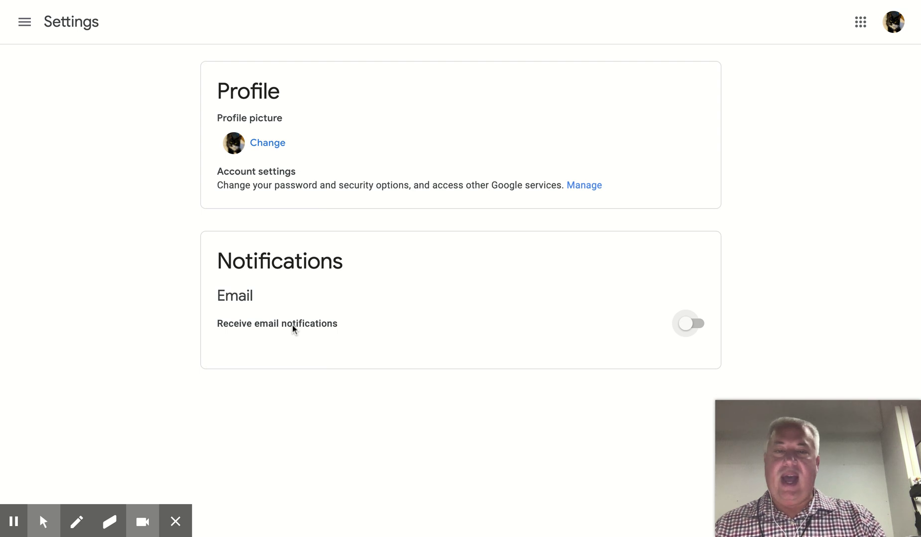
left_click(687, 324)
Turn off email notifications for comments on your posts.
scroll(503, 225, "down", 2)
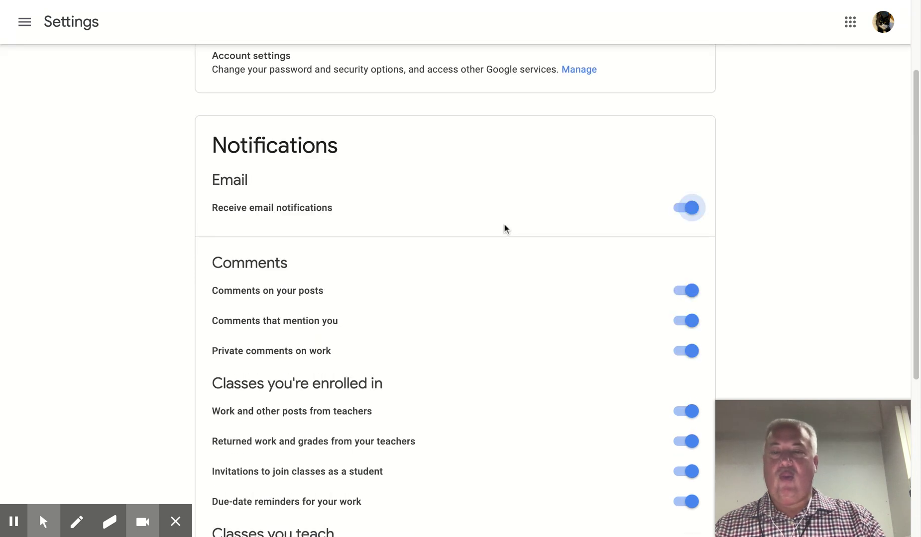
scroll(504, 225, "down", 2)
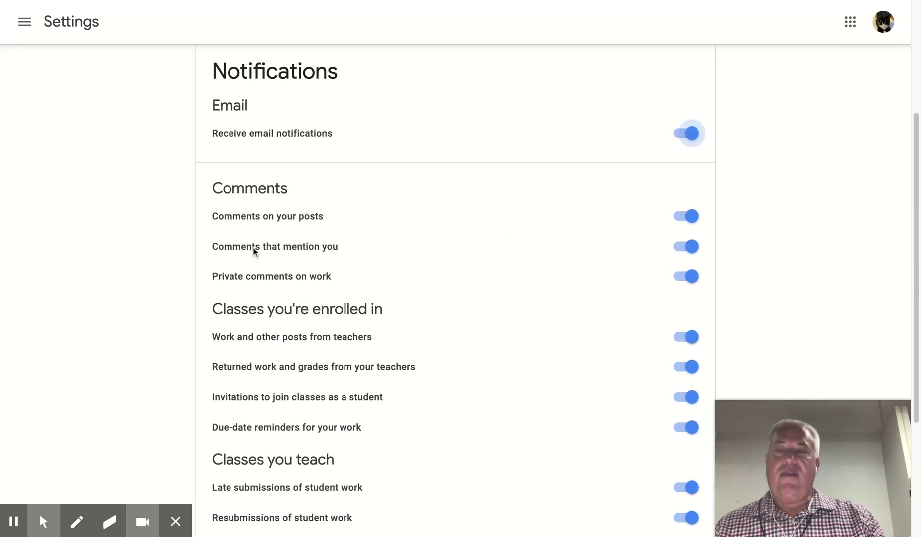
scroll(288, 212, "down", 1)
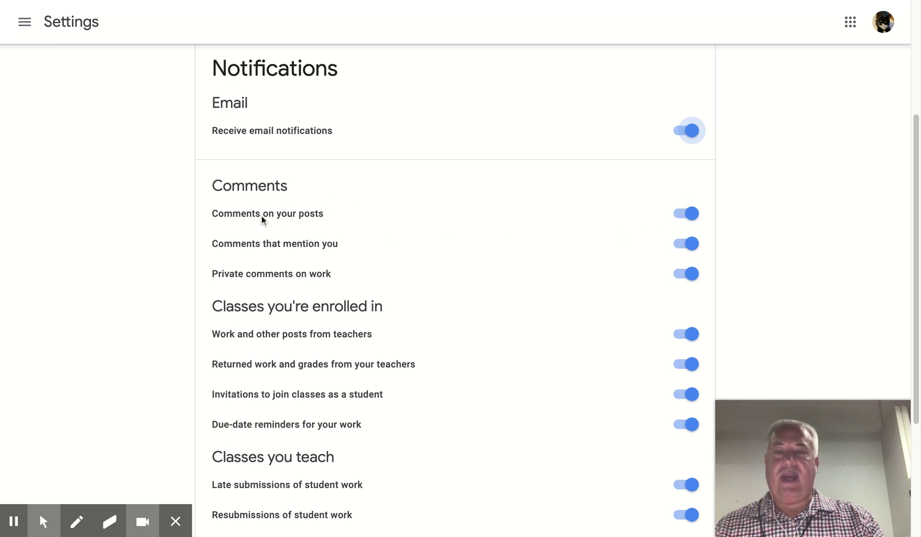
left_click(680, 221)
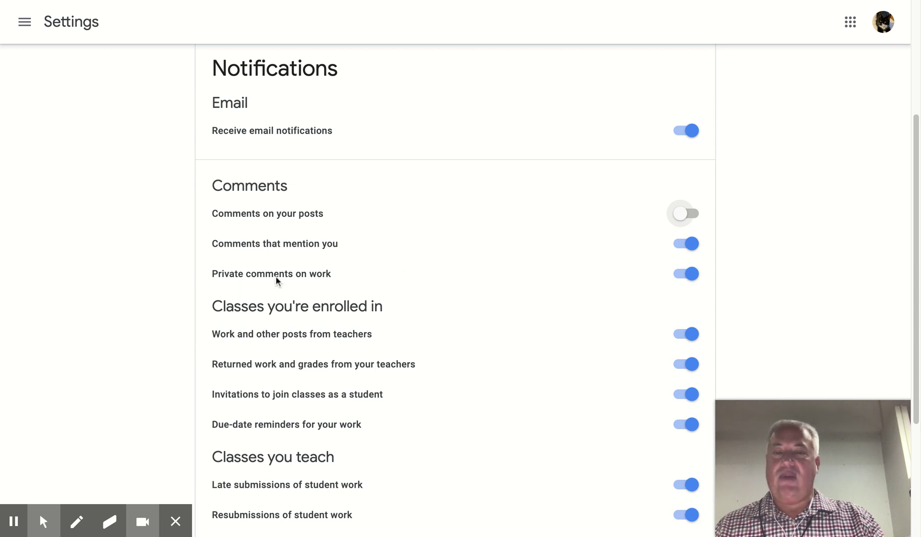
Turn off all four notifications for classes you're enrolled in: teacher posts, returned work and grades, student invitations, and due-date reminders.
scroll(516, 272, "down", 1)
scroll(517, 273, "down", 1)
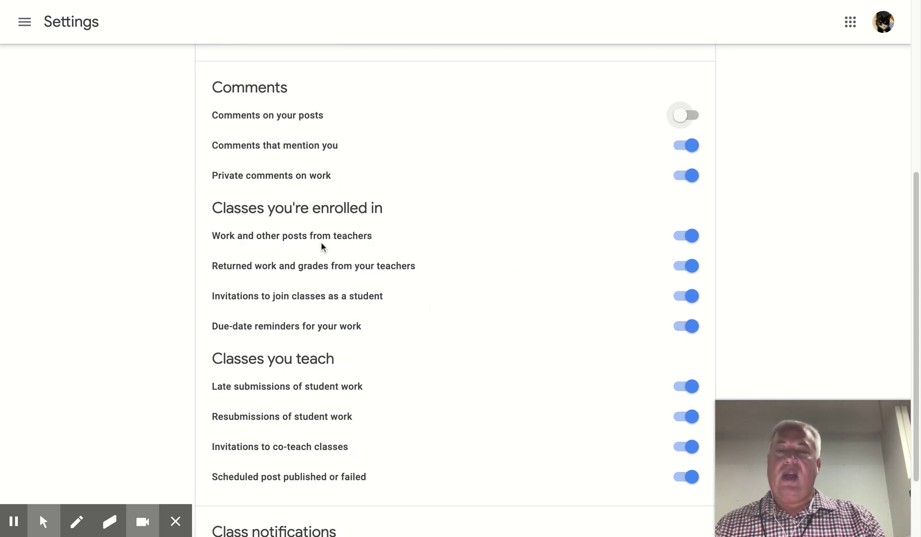
left_click_drag(210, 209, 381, 209)
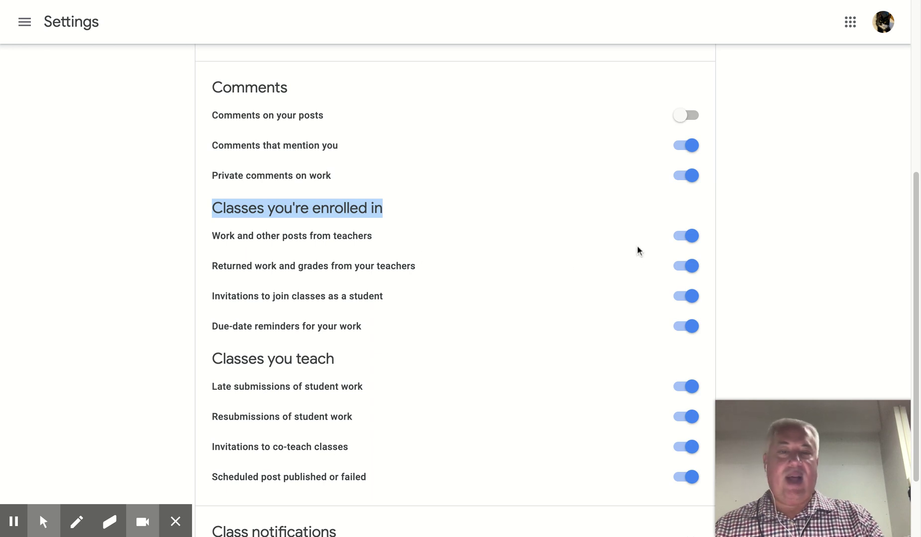
left_click(686, 236)
left_click(684, 266)
left_click(682, 298)
left_click(684, 328)
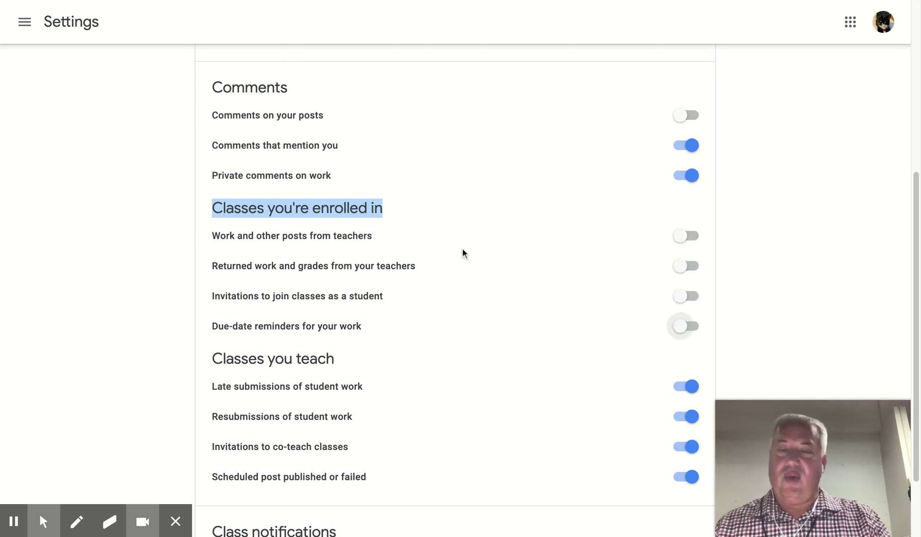
Turn off the notifications for late submissions and resubmissions of student work in classes you teach.
scroll(417, 263, "down", 2)
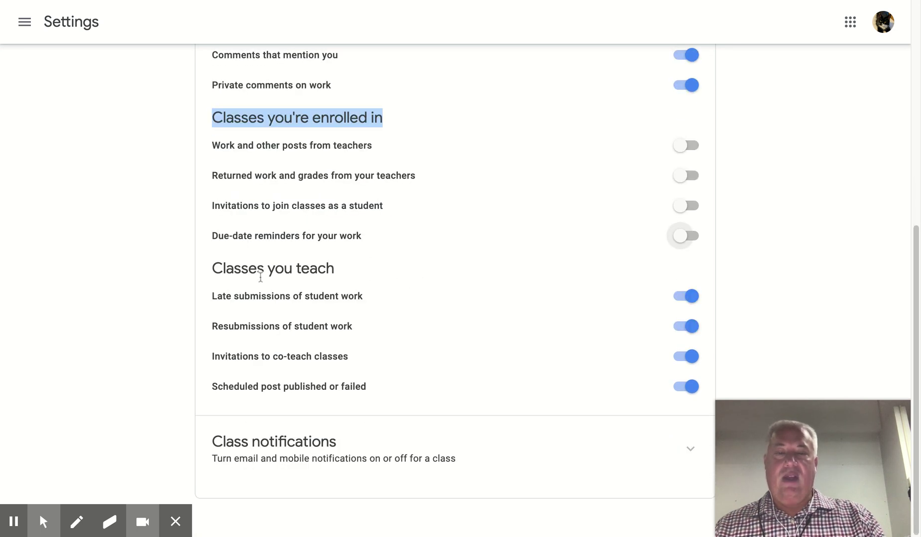
left_click_drag(209, 268, 344, 269)
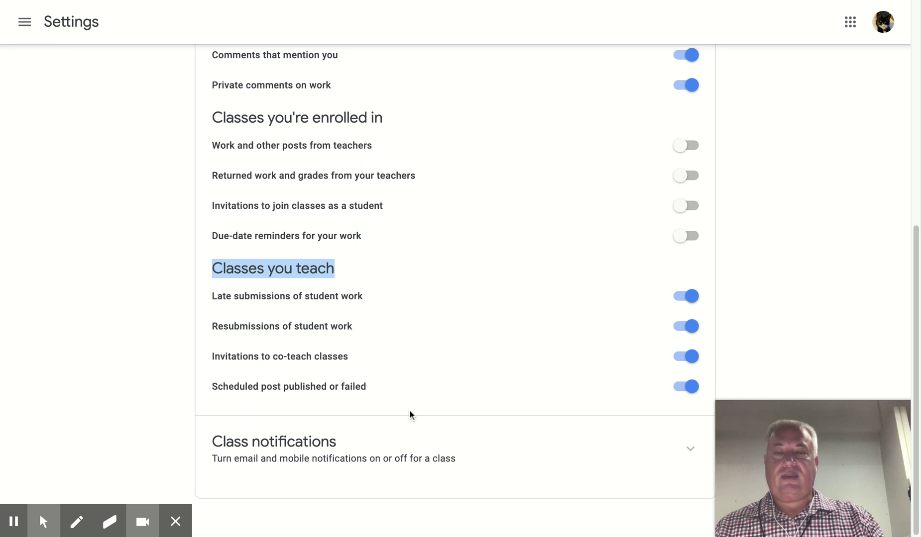
left_click(678, 301)
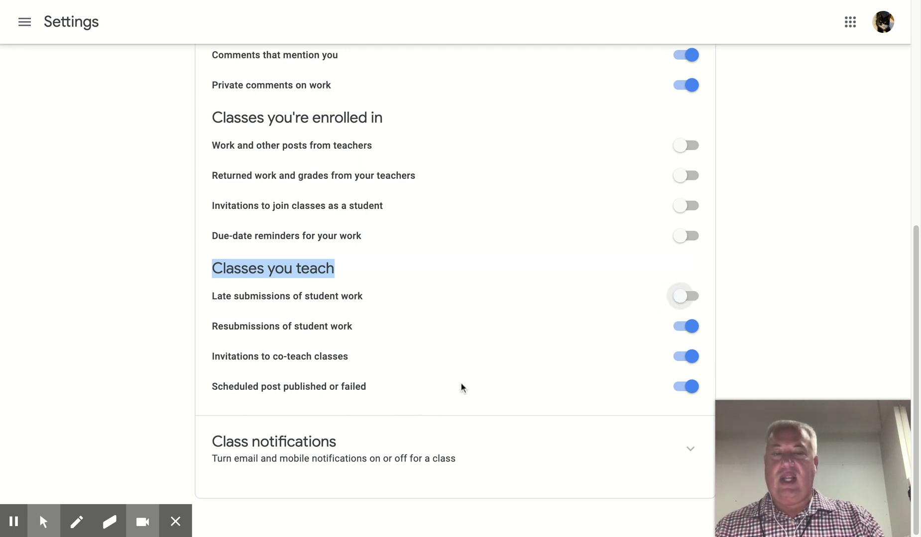
left_click(688, 326)
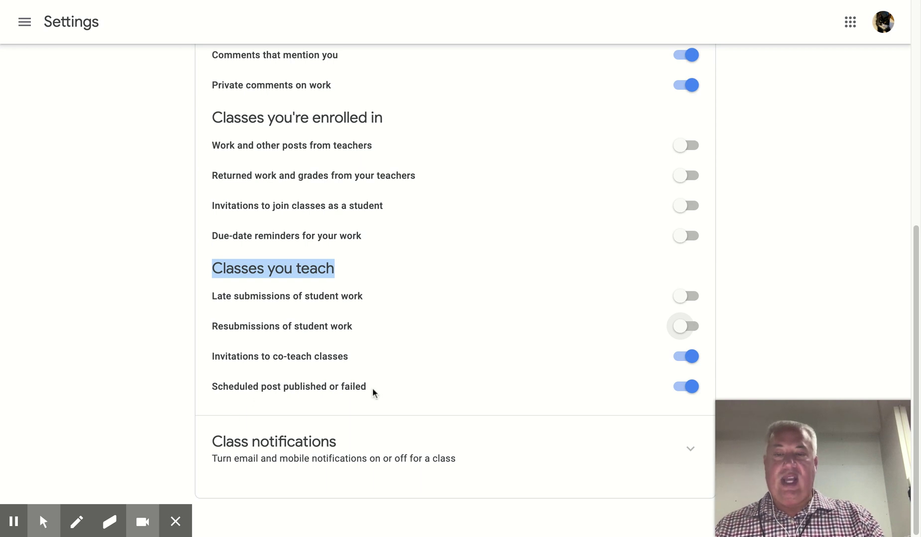
Switch the Scheduled post published or failed notification off and back on.
left_click(215, 388)
left_click_drag(215, 388, 366, 387)
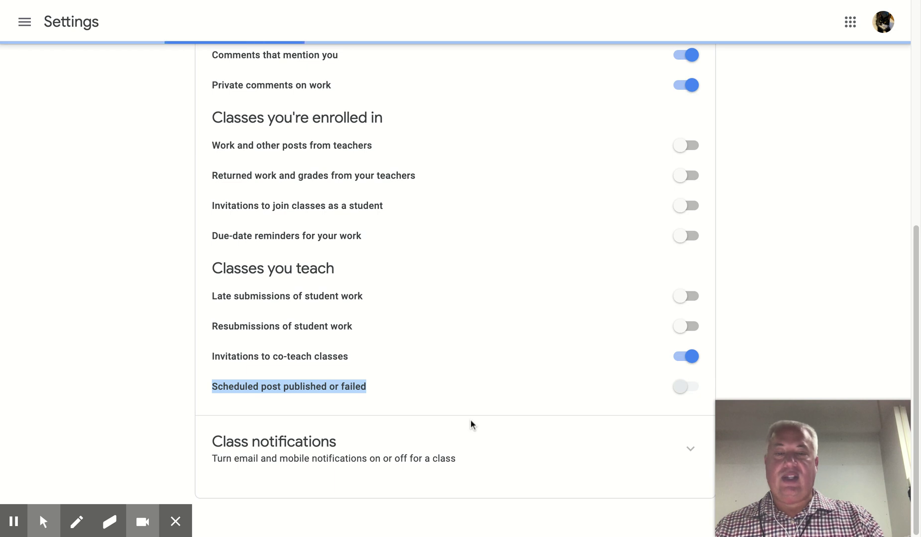
left_click(690, 389)
left_click(305, 389)
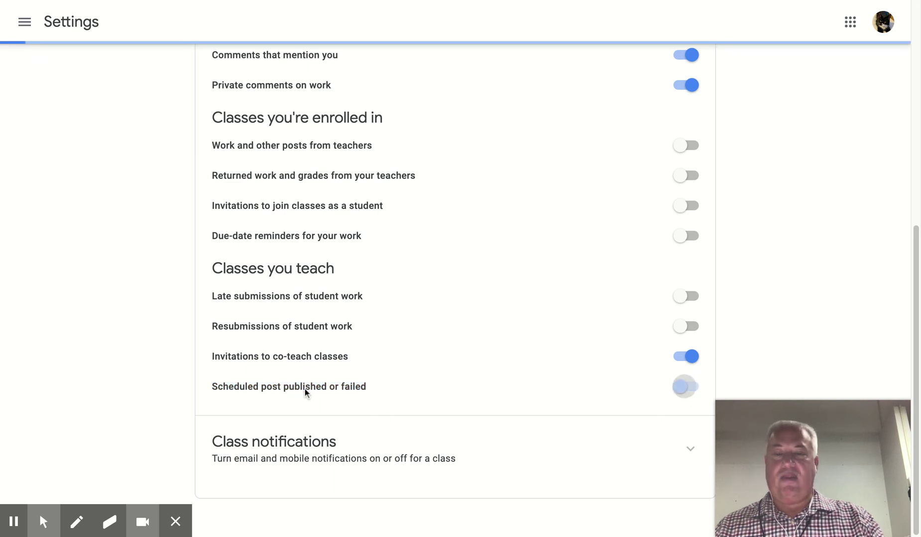
left_click(337, 387)
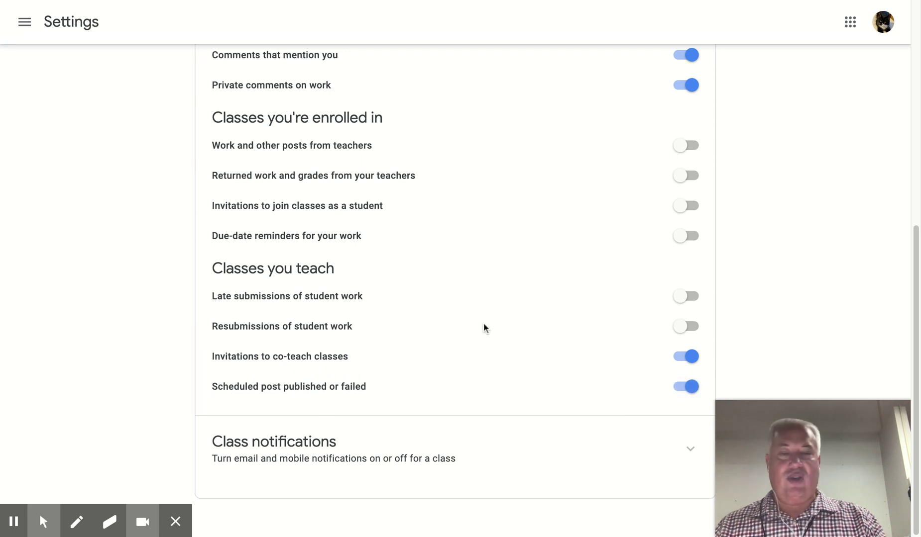
Expand the per-class notifications and turn them off for SVRCS Differentiated Instruction and St. Francis Google Training.
scroll(456, 300, "up", 6)
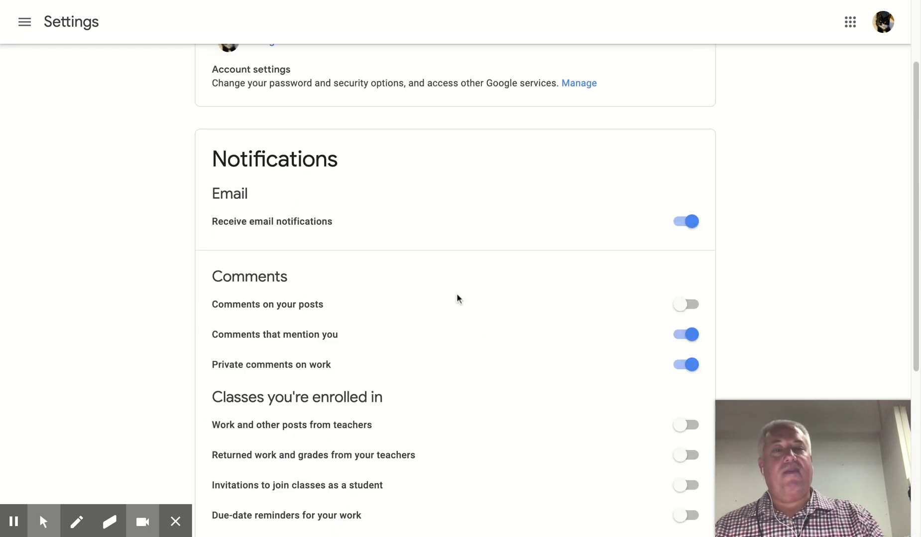
scroll(420, 193, "down", 1)
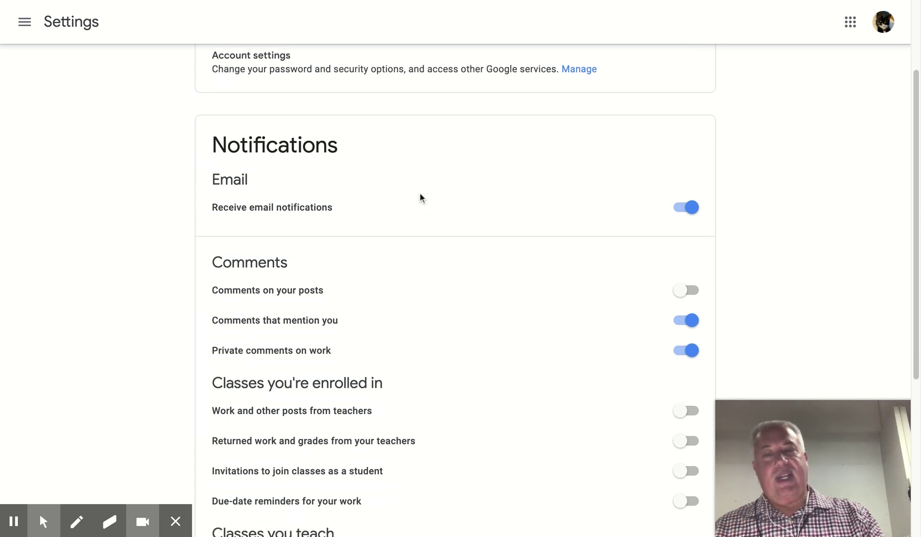
scroll(421, 198, "down", 1)
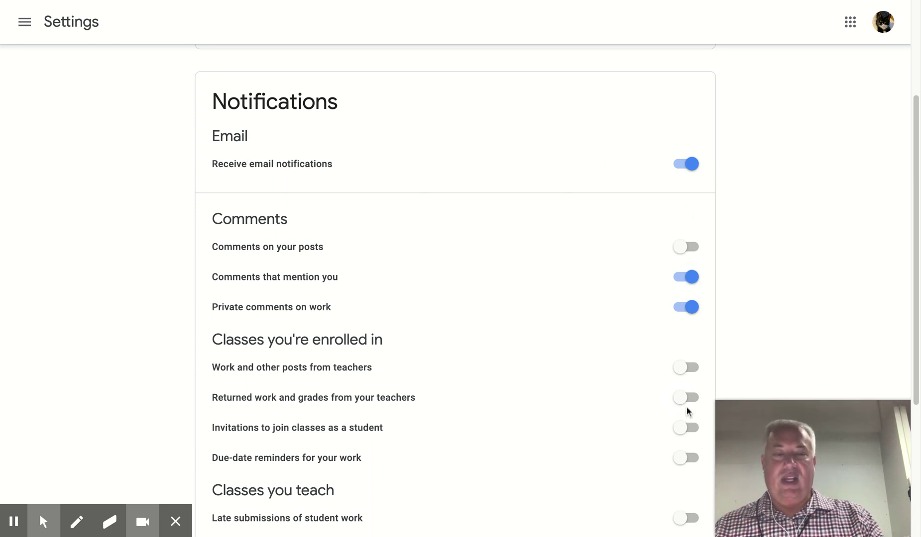
scroll(475, 265, "down", 4)
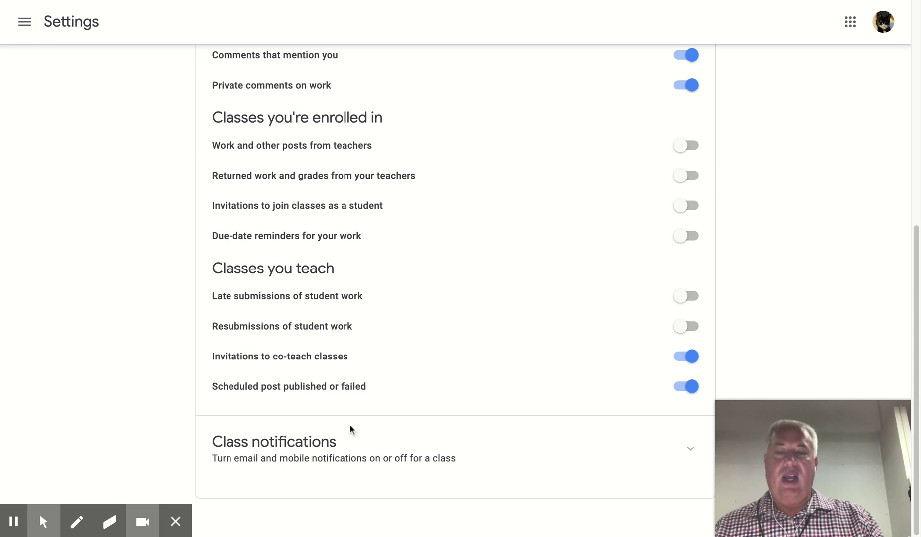
left_click(330, 454)
scroll(398, 191, "down", 5)
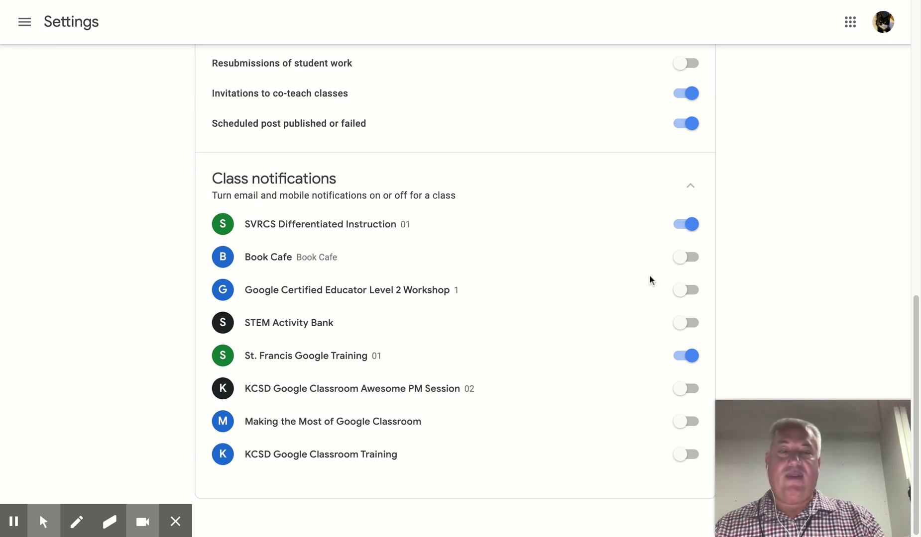
left_click(329, 227)
left_click(684, 227)
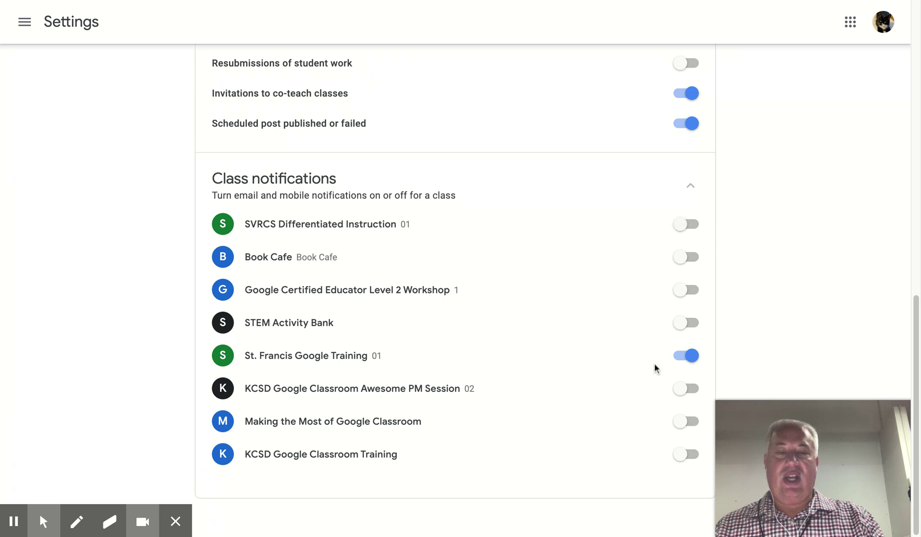
left_click(678, 363)
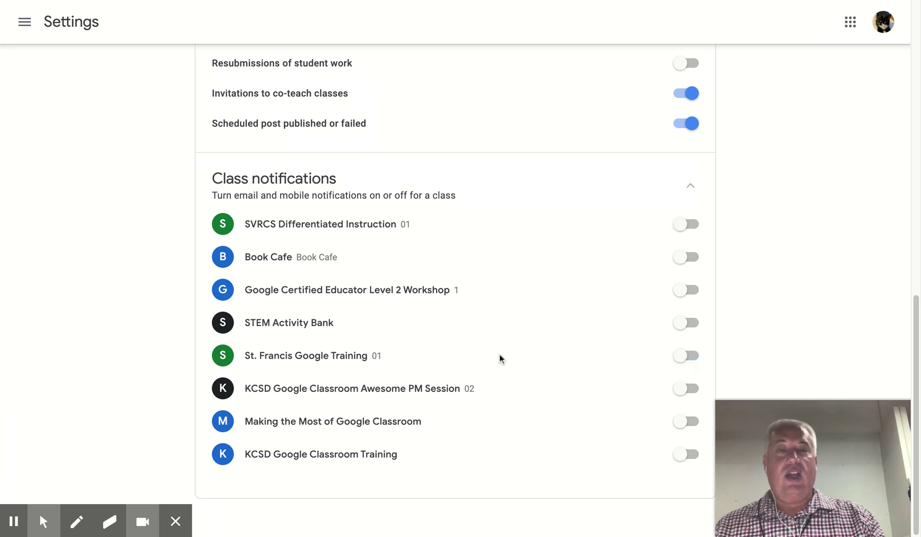
Turn on class notifications for SVRCS Differentiated Instruction and Google Certified Educator Level 2 Workshop.
scroll(499, 359, "up", 8)
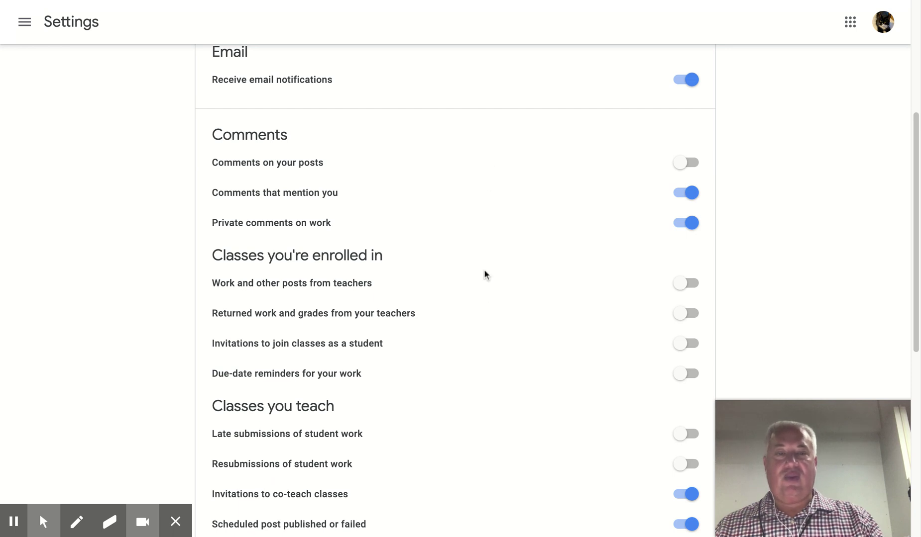
scroll(475, 445, "down", 8)
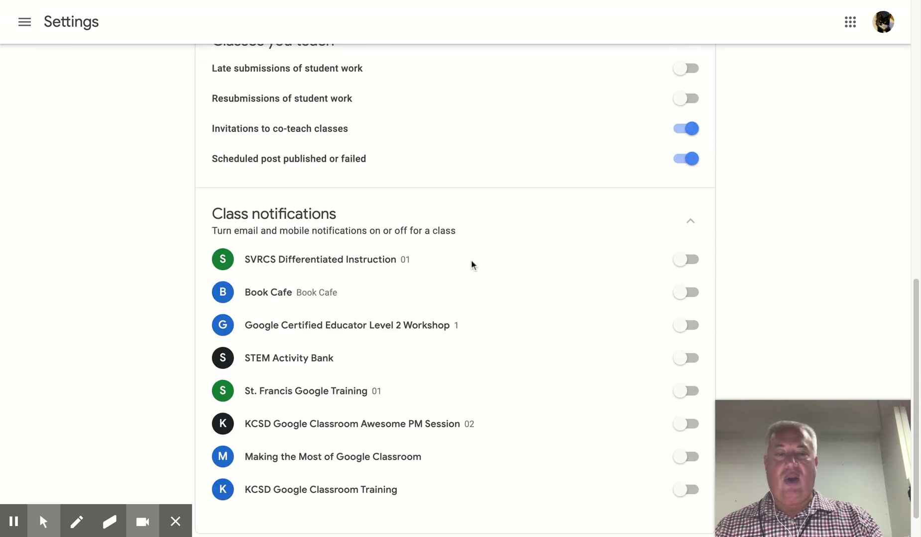
left_click(693, 224)
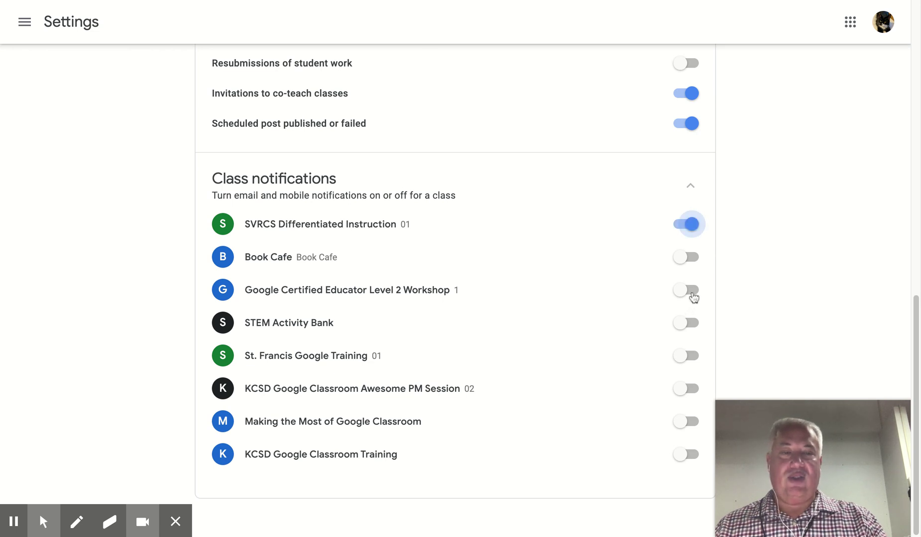
left_click(692, 293)
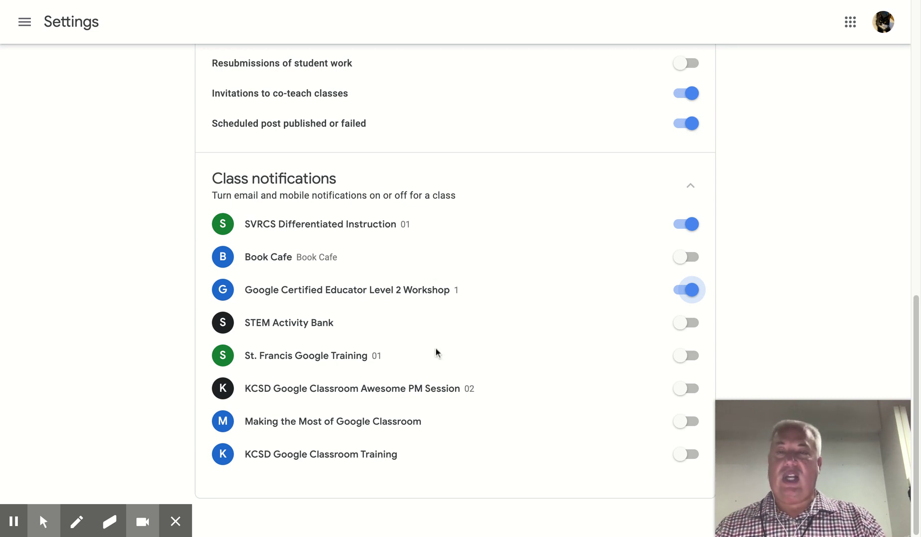
scroll(435, 352, "up", 10)
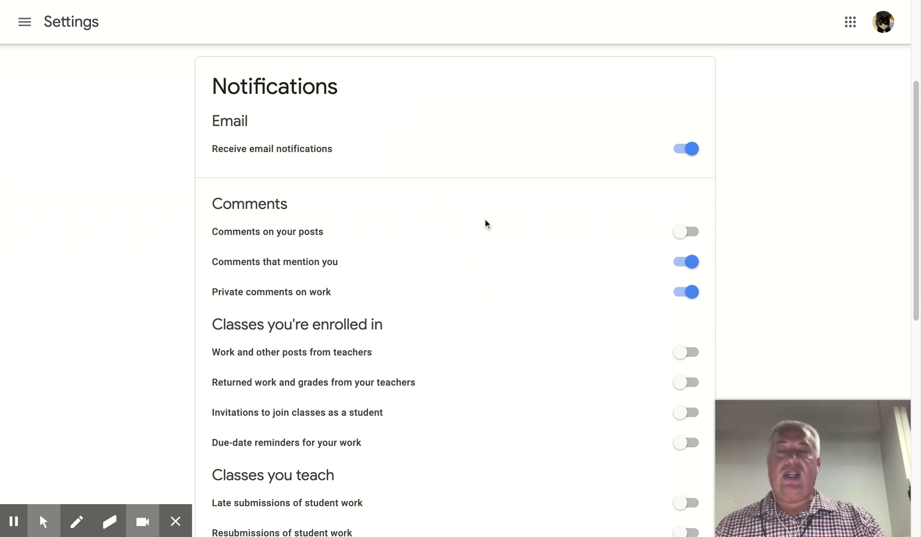
scroll(411, 186, "down", 7)
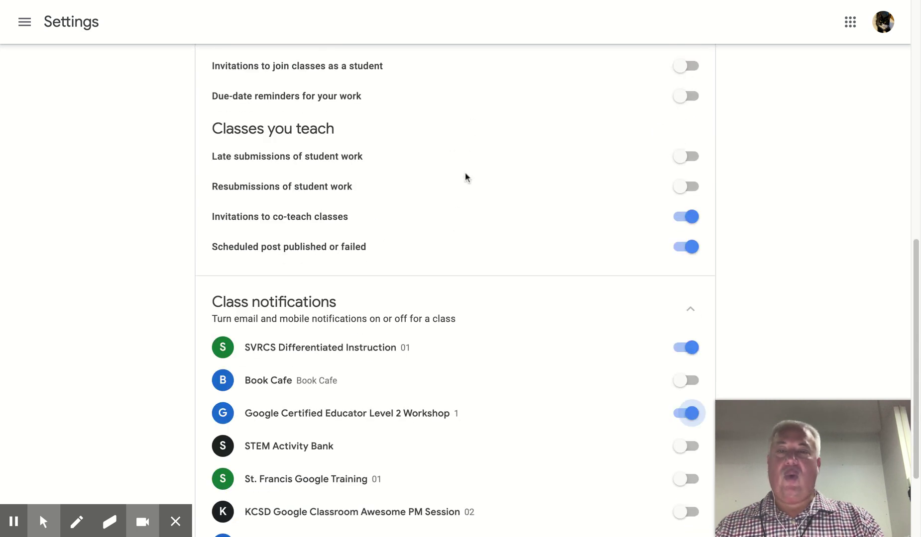
scroll(481, 162, "down", 3)
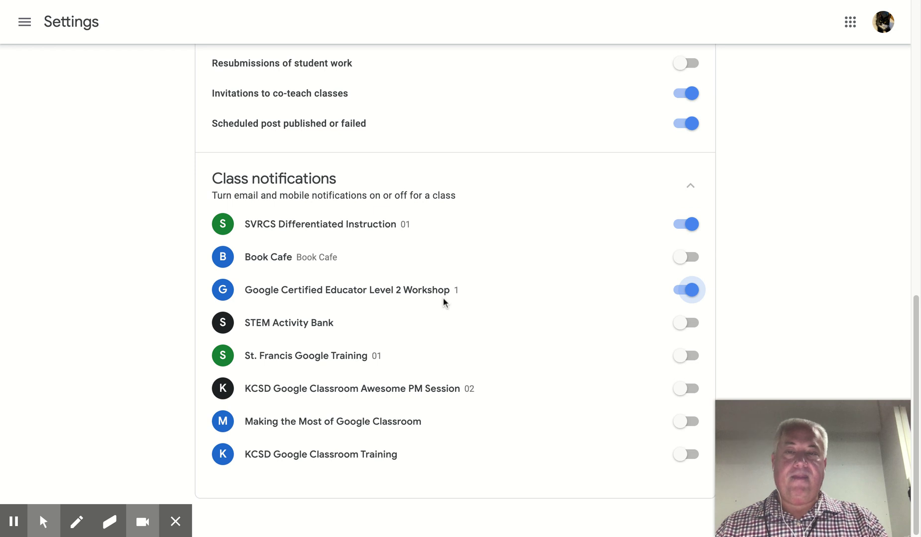
scroll(383, 286, "up", 10)
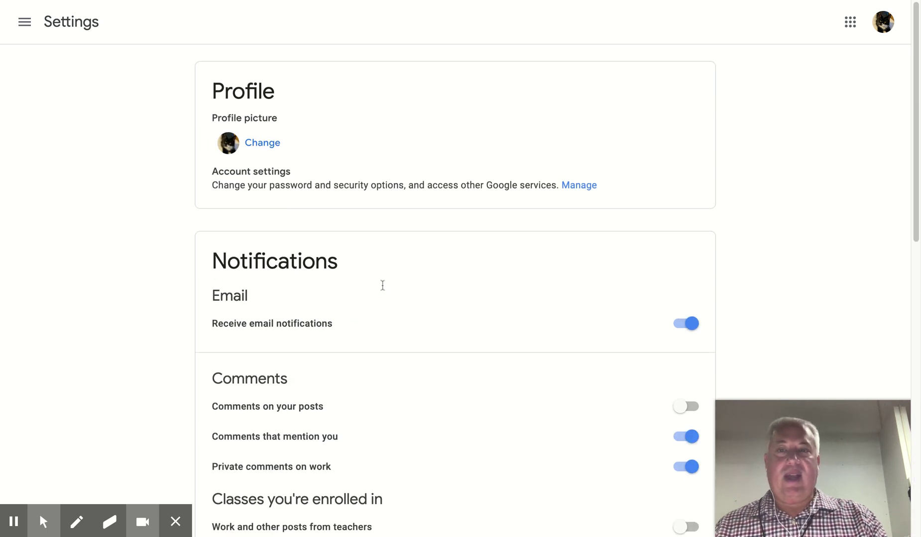